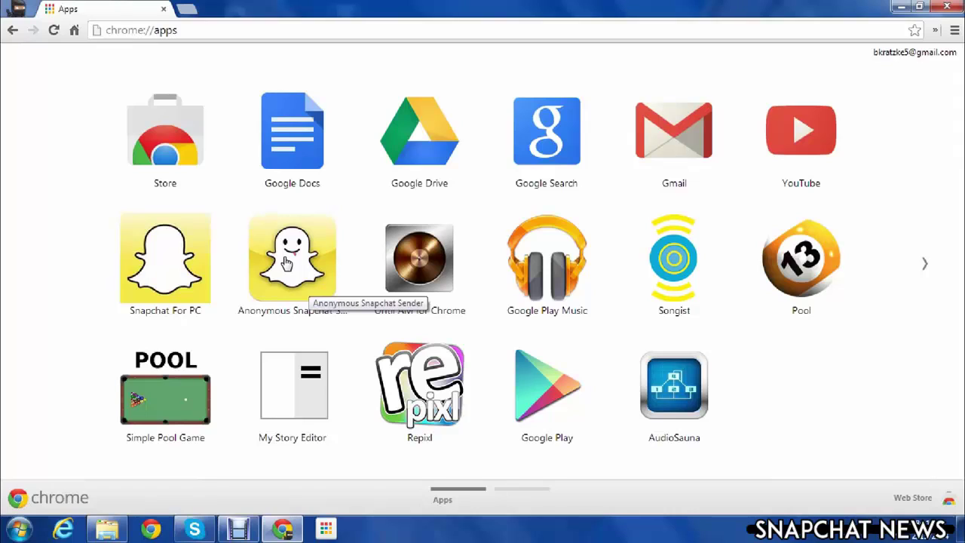
- In a new tab, search Google for 'store' and open the Chrome Web Store result
{"action": "left_click", "coordinate": [194, 9]}
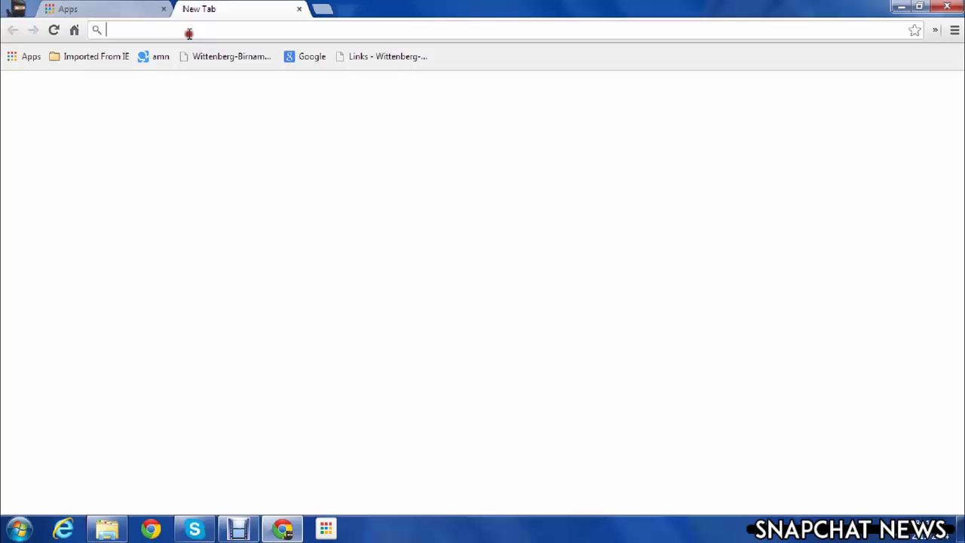
{"action": "type", "text": "sor"}
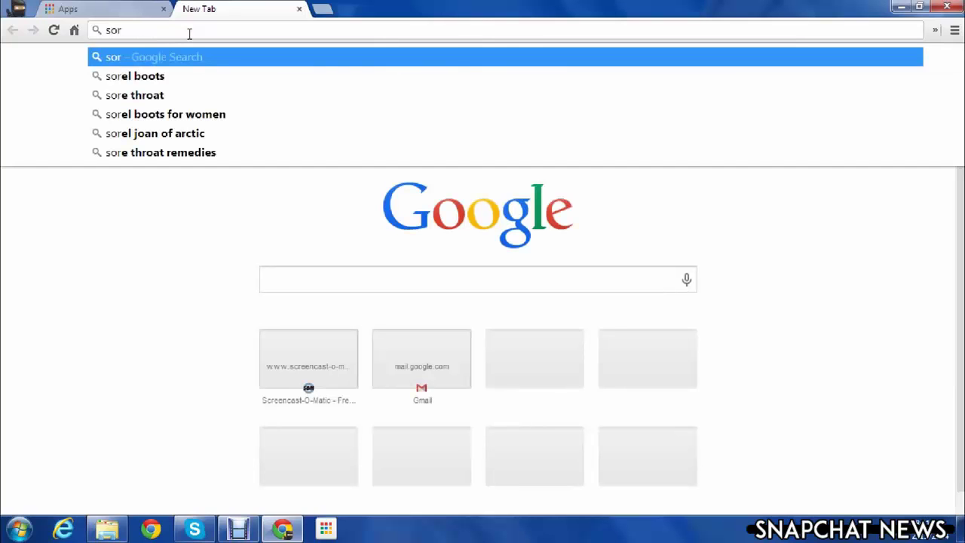
{"action": "key", "text": "BackSpace"}
{"action": "key", "text": "BackSpace"}
{"action": "type", "text": "t"}
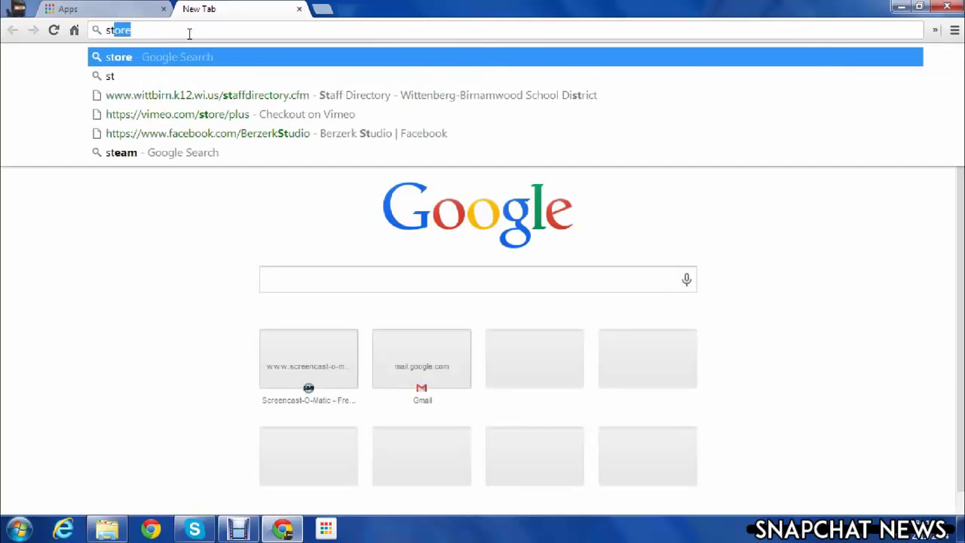
{"action": "key", "text": "Return"}
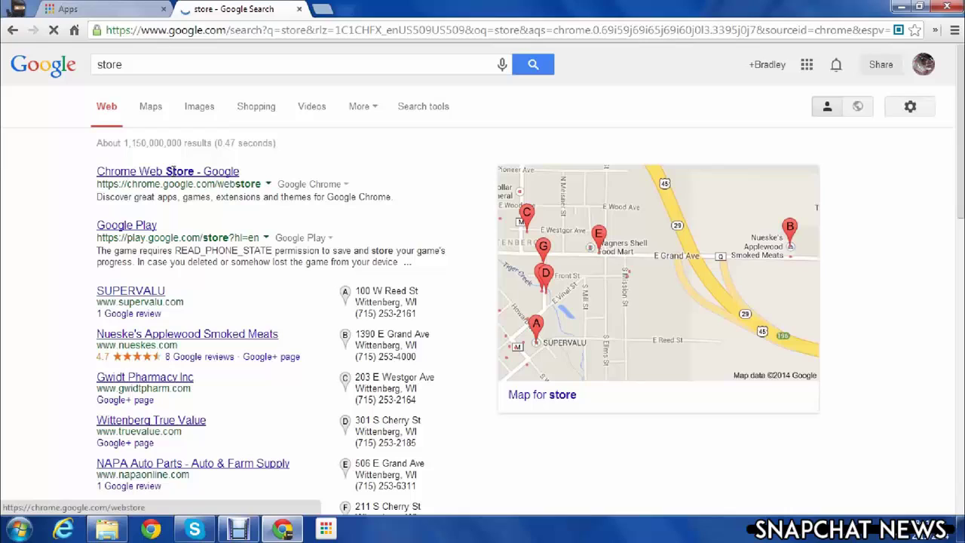
{"action": "left_click", "coordinate": [181, 174]}
{"action": "left_click", "coordinate": [184, 174]}
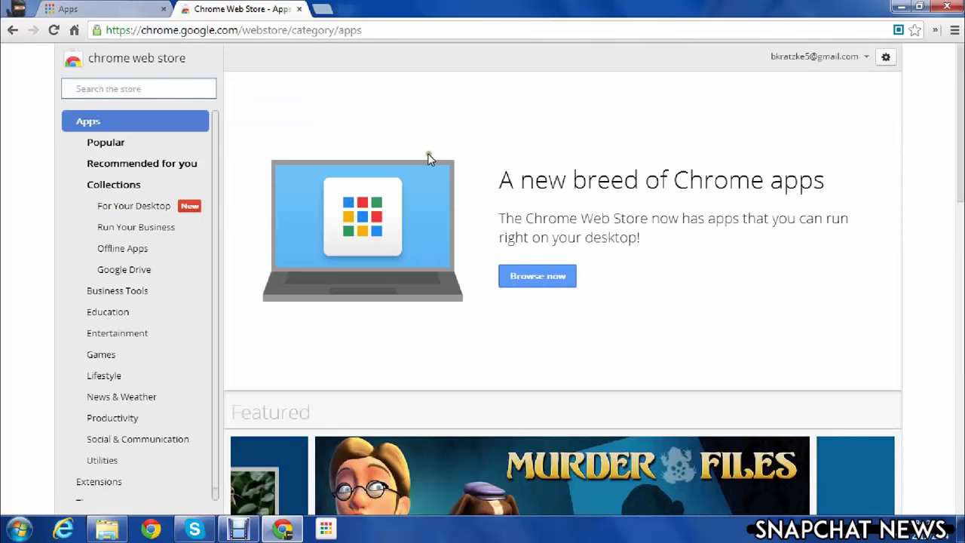
- Check the signed-in account menu and close it without changes
{"action": "left_click", "coordinate": [132, 88]}
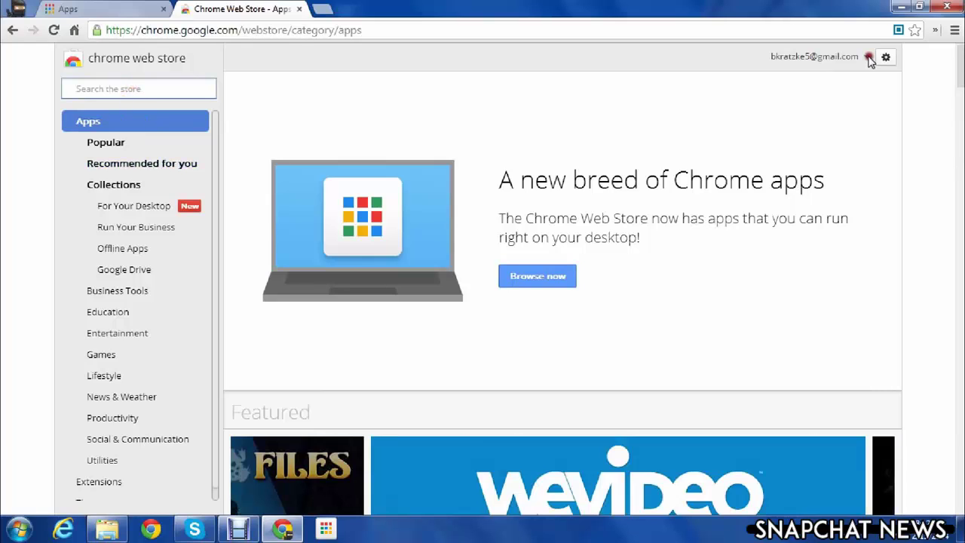
{"action": "left_click", "coordinate": [870, 60]}
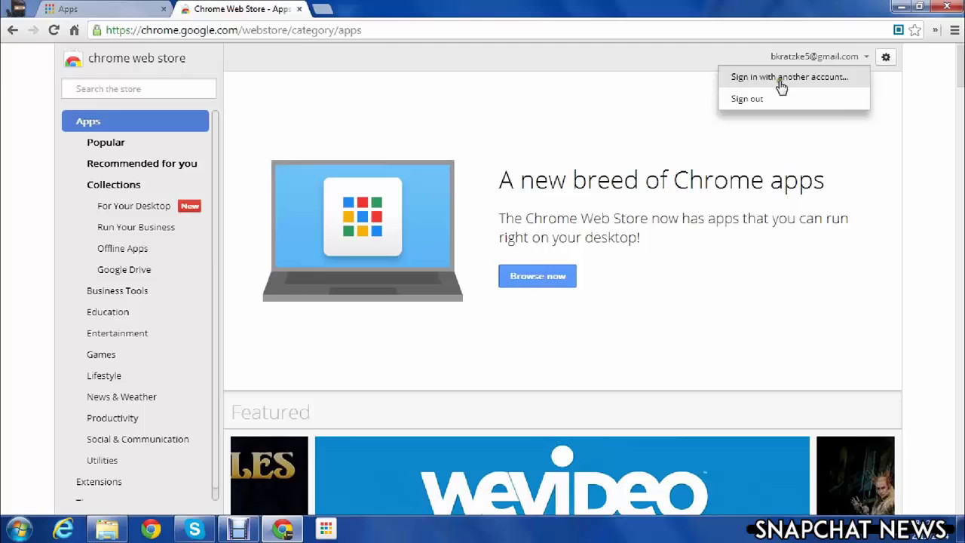
{"action": "left_click", "coordinate": [869, 60]}
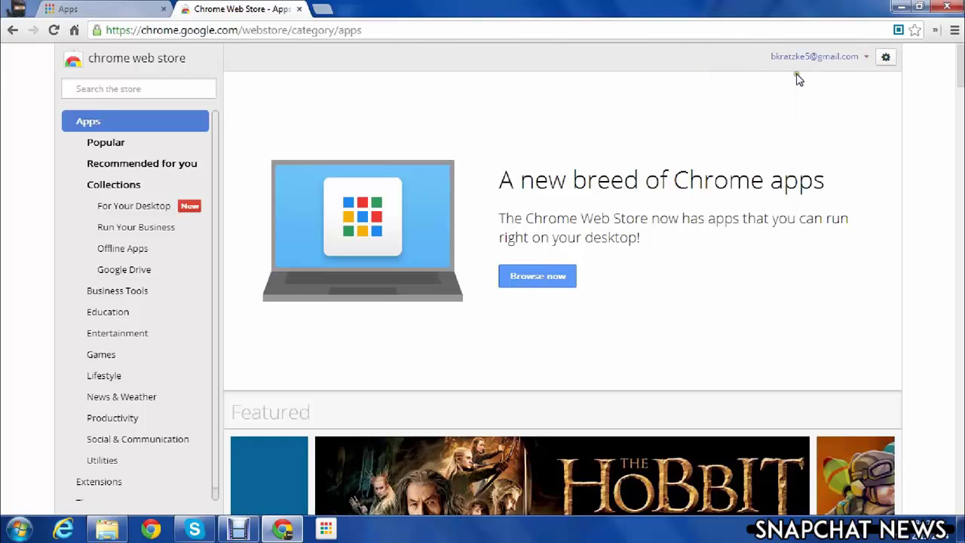
- Search the Chrome Web Store for 'snapchat'
{"action": "left_click", "coordinate": [147, 92]}
{"action": "type", "text": "s"}
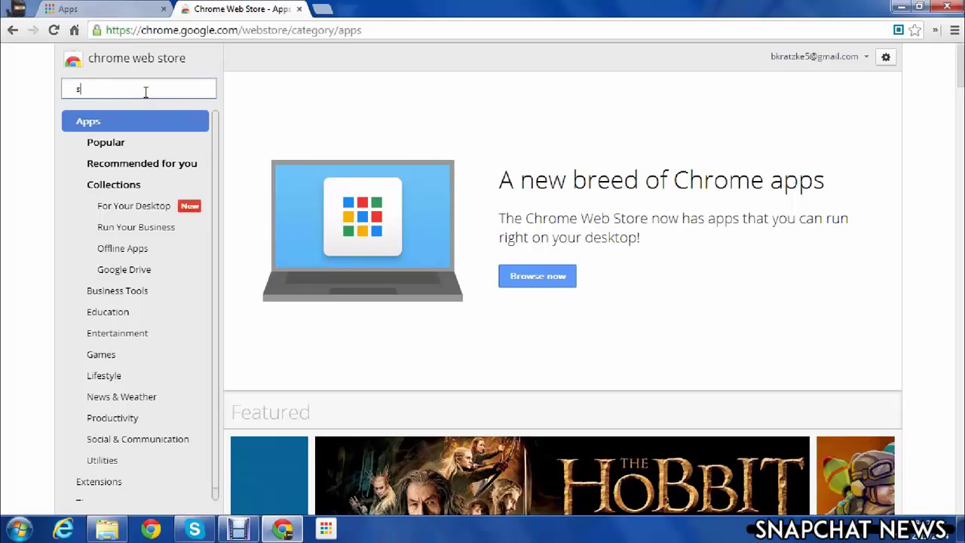
{"action": "type", "text": "nacht"}
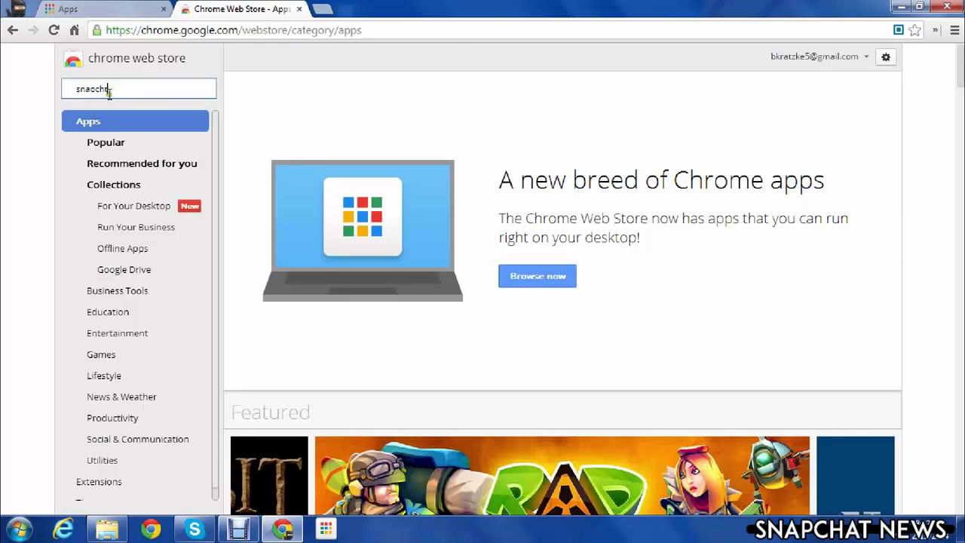
{"action": "key", "text": "BackSpace"}
{"action": "key", "text": "BackSpace"}
{"action": "key", "text": "BackSpace"}
{"action": "type", "text": "psc"}
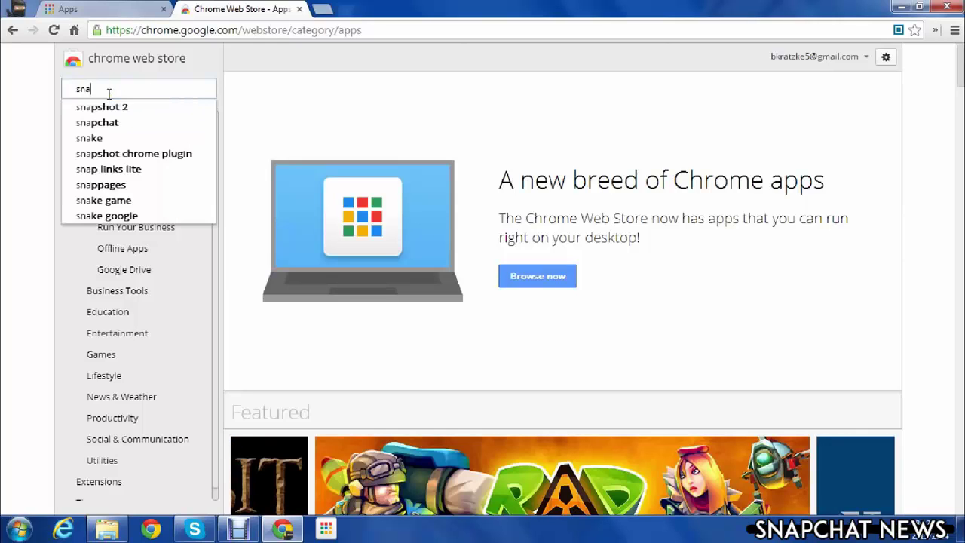
{"action": "type", "text": "hat"}
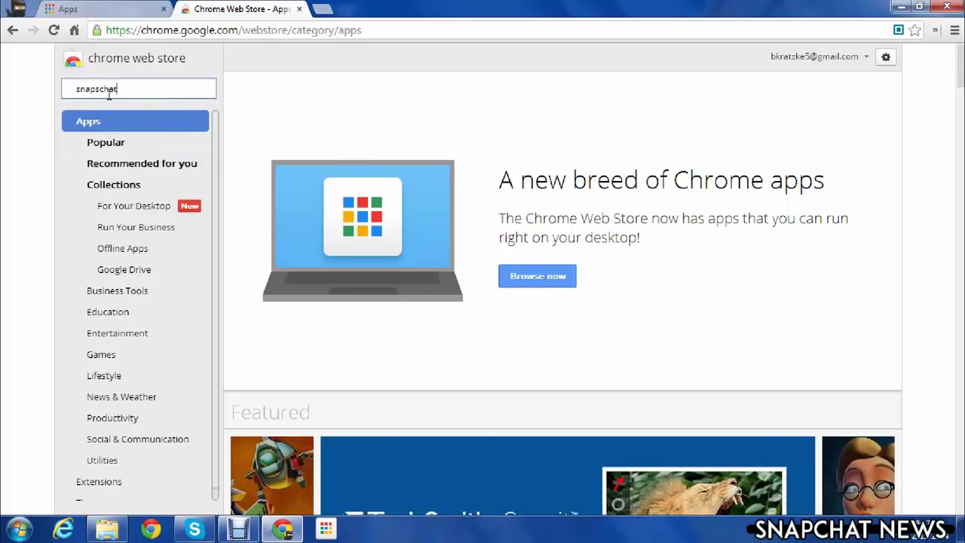
{"action": "key", "text": "BackSpace"}
{"action": "key", "text": "BackSpace"}
{"action": "key", "text": "BackSpace"}
{"action": "key", "text": "BackSpace"}
{"action": "key", "text": "BackSpace"}
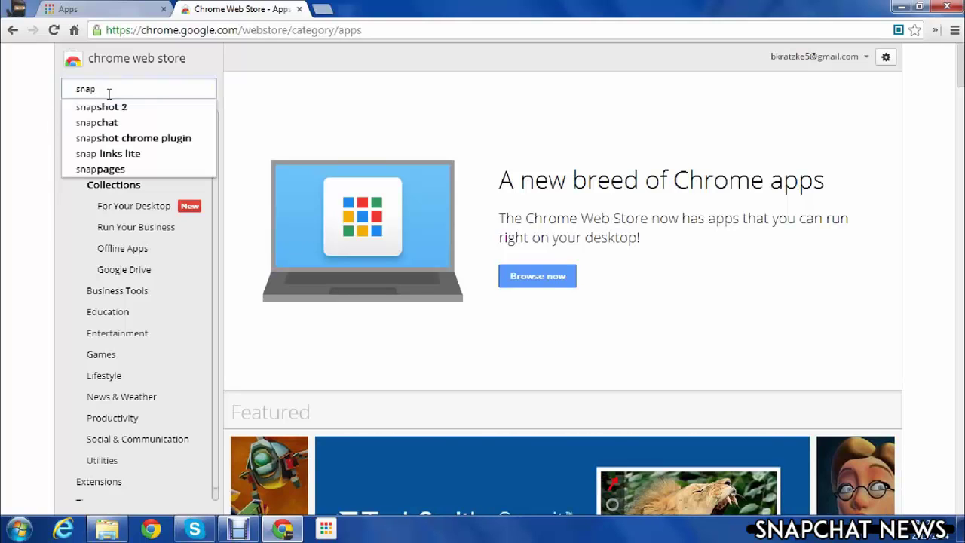
{"action": "type", "text": "chat"}
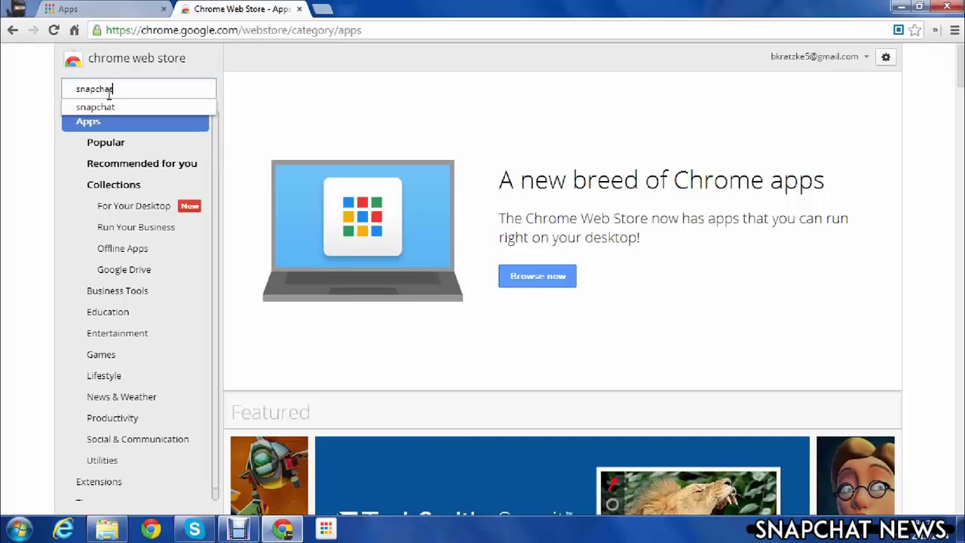
{"action": "key", "text": "Return"}
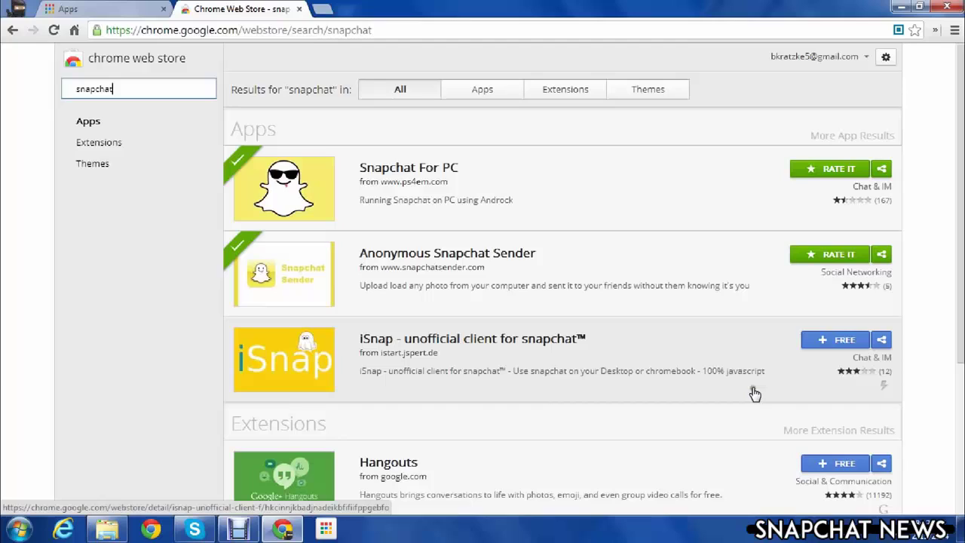
- Add the free 'iSnap - unofficial client for snapchat™' app and confirm its permissions
{"action": "left_click", "coordinate": [843, 343]}
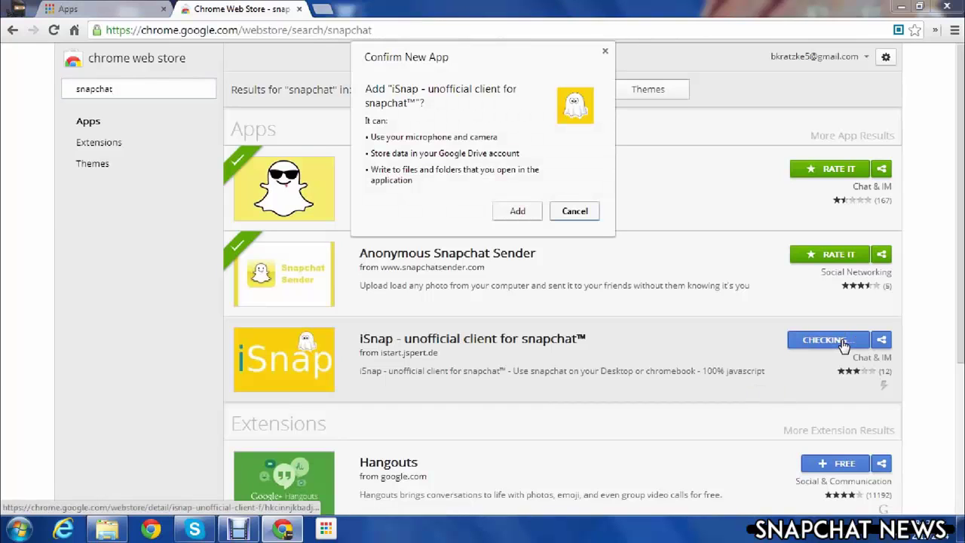
{"action": "left_click", "coordinate": [517, 211]}
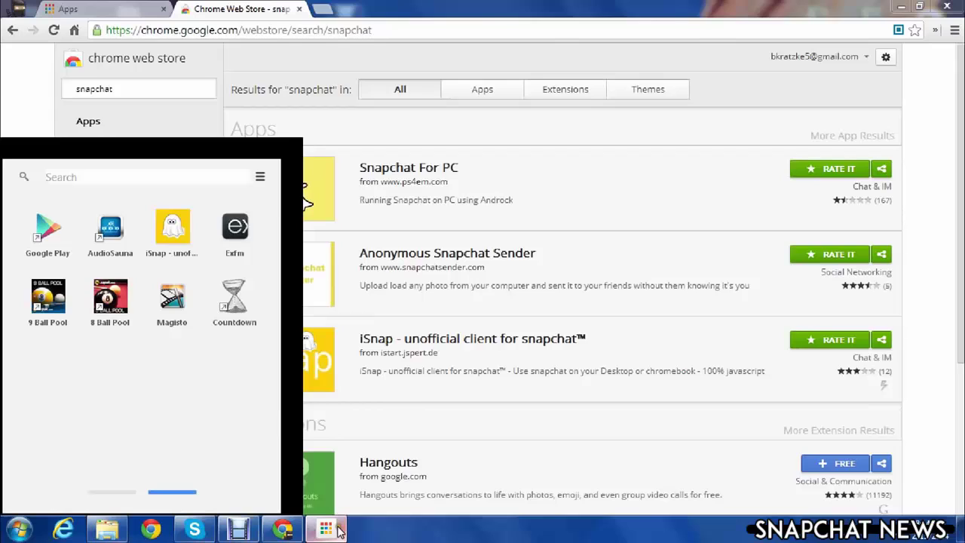
- Find the Chrome App Launcher via a Start menu search for 'app' and open it, showing iSnap
{"action": "mouse_move", "coordinate": [338, 532]}
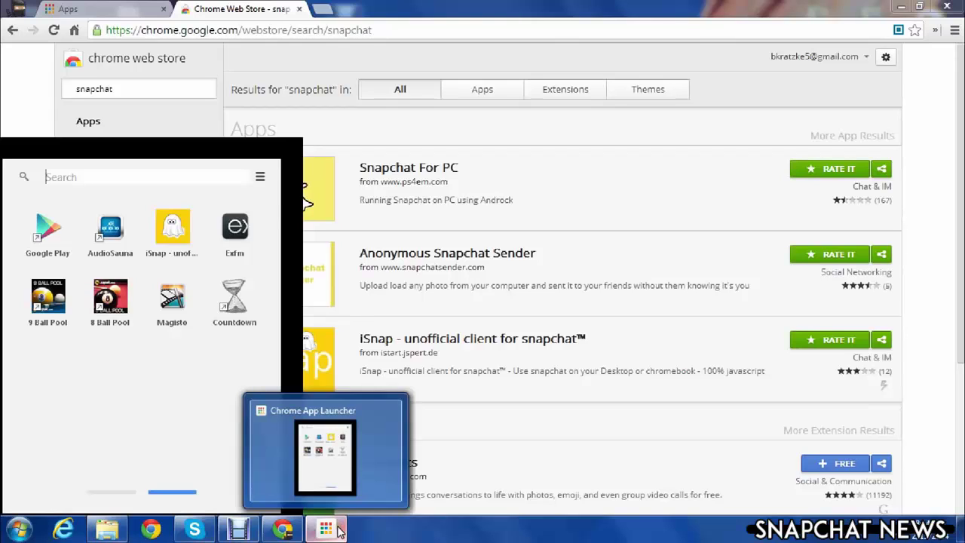
{"action": "left_click", "coordinate": [326, 530]}
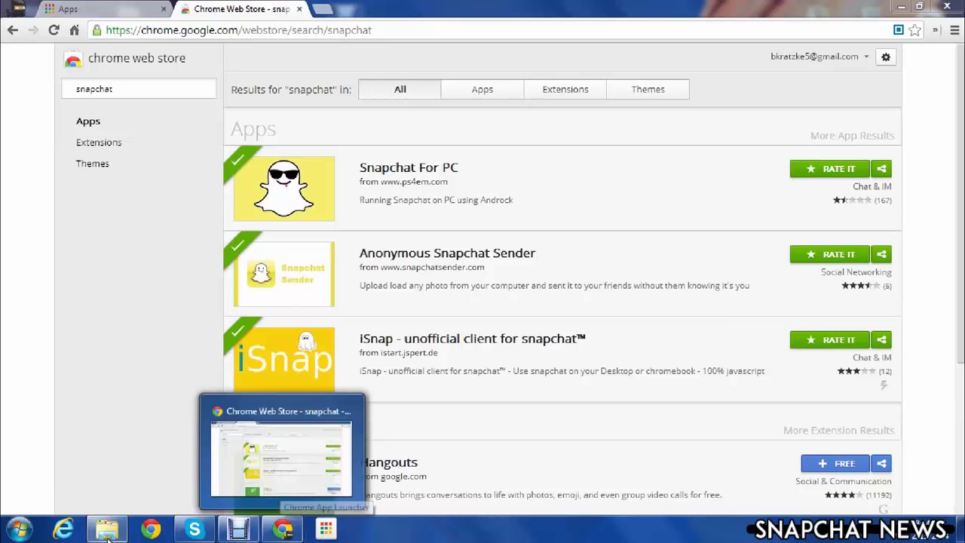
{"action": "left_click", "coordinate": [19, 530]}
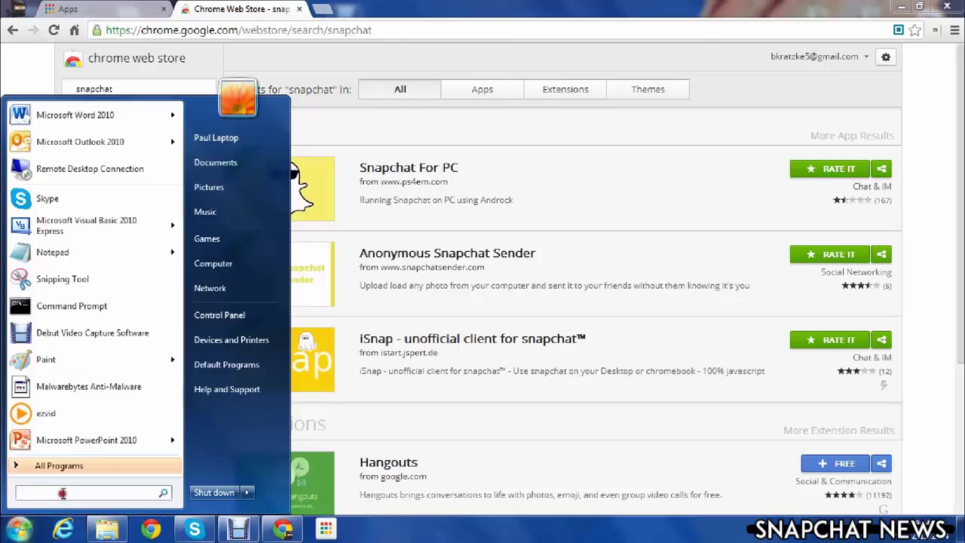
{"action": "type", "text": "app"}
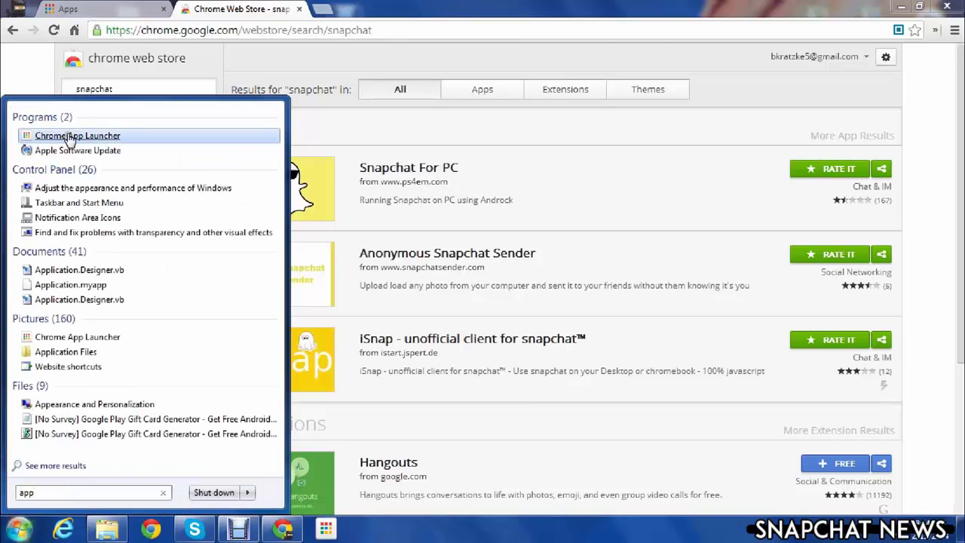
{"action": "left_click_drag", "start_coordinate": [69, 141], "coordinate": [360, 536]}
{"action": "left_click", "coordinate": [91, 492]}
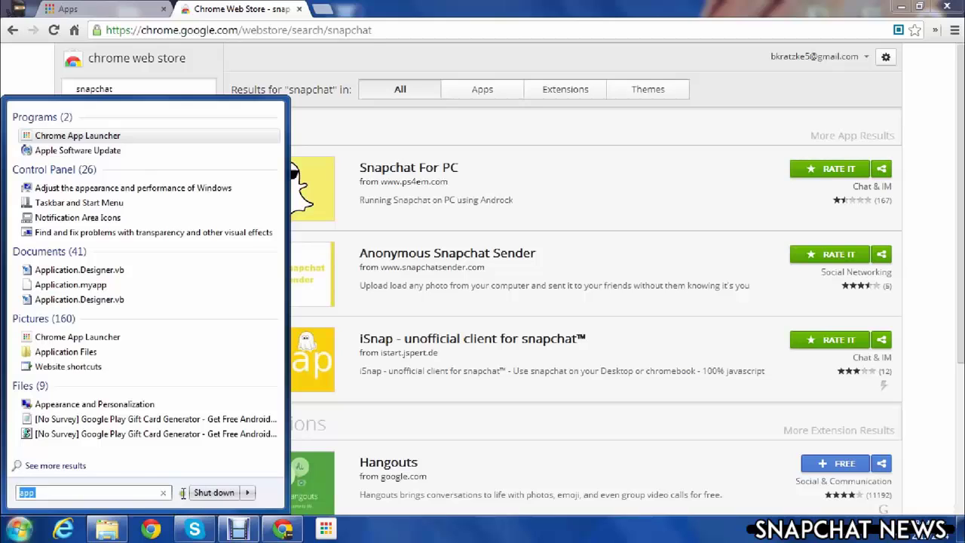
{"action": "key", "text": "BackSpace"}
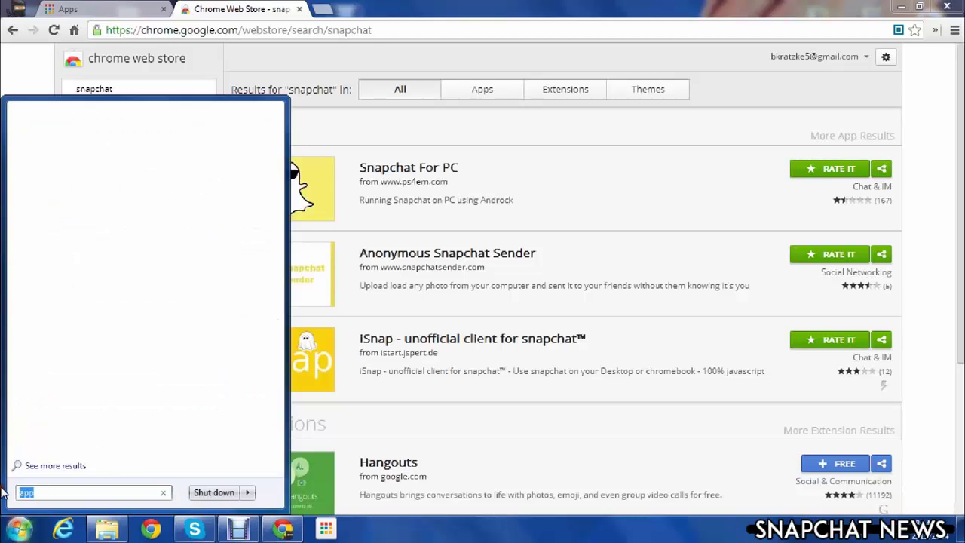
{"action": "left_click", "coordinate": [385, 532]}
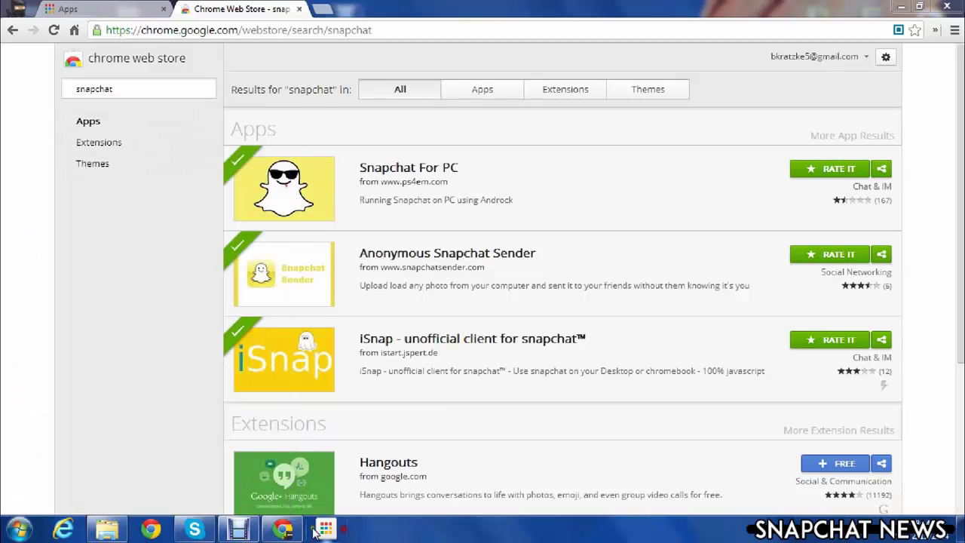
{"action": "left_click", "coordinate": [318, 530]}
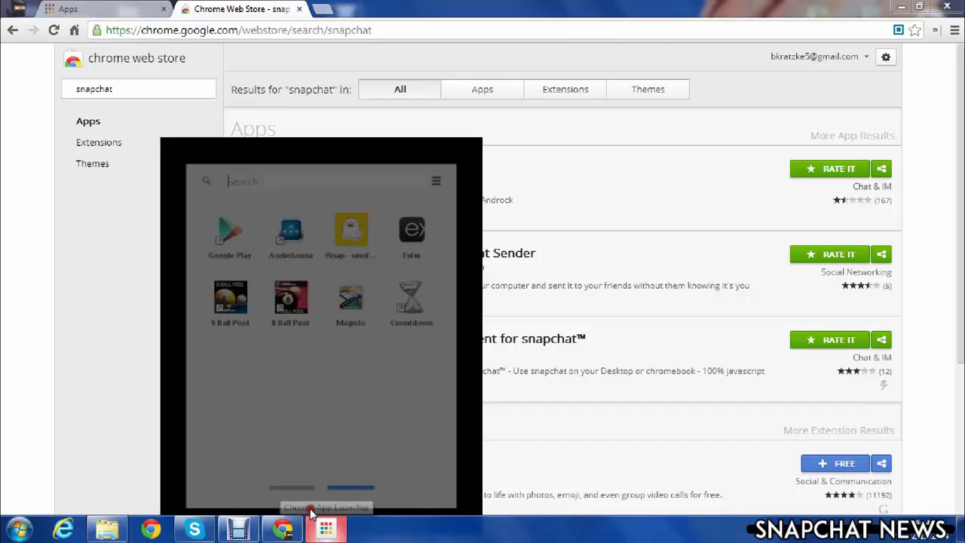
- Launch iSnap from the App Launcher and begin entering the login email or nickname
{"action": "left_click", "coordinate": [352, 228]}
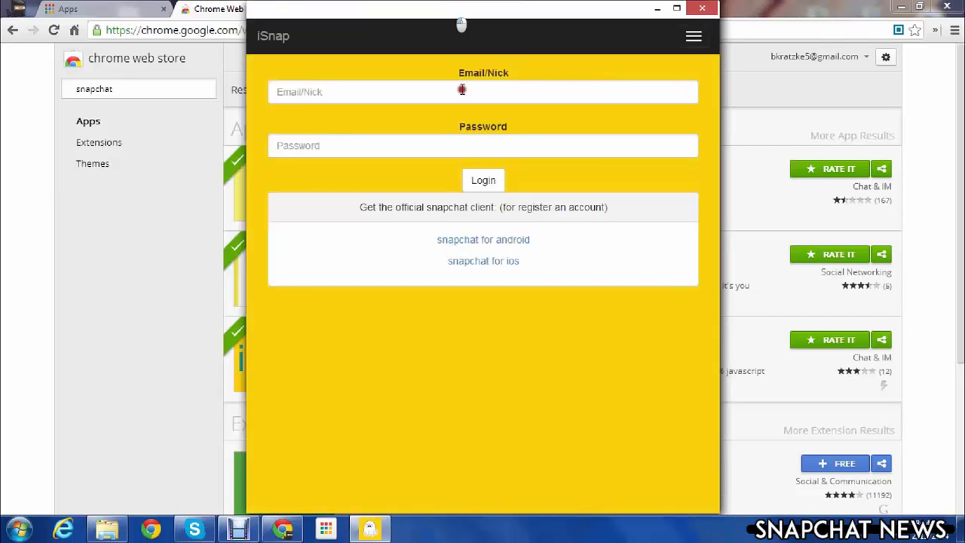
{"action": "left_click", "coordinate": [461, 89]}
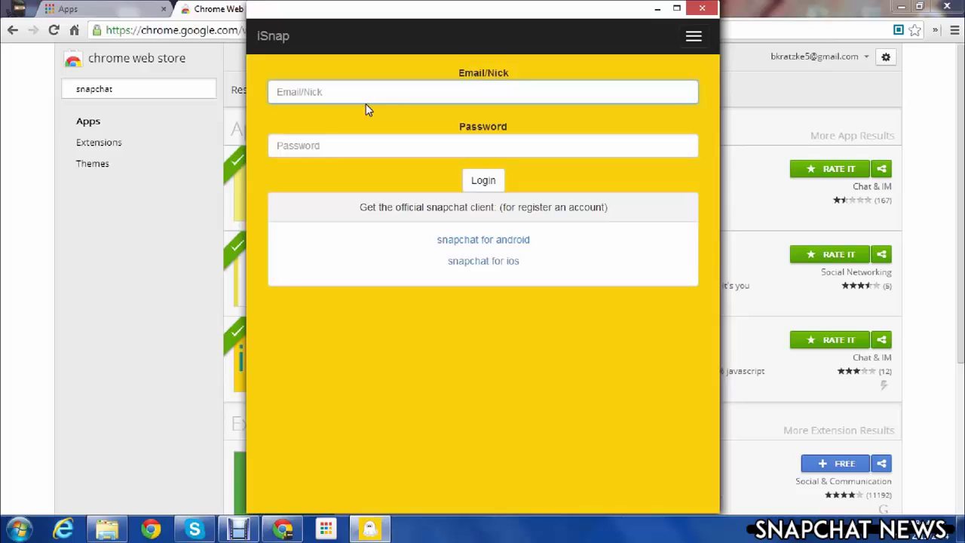
{"action": "type", "text": "b"}
{"action": "key", "text": "BackSpace"}
- Finish the login entry, open the newest snap dated 2.13/20:10, and maximize iSnap
{"action": "type", "text": "e"}
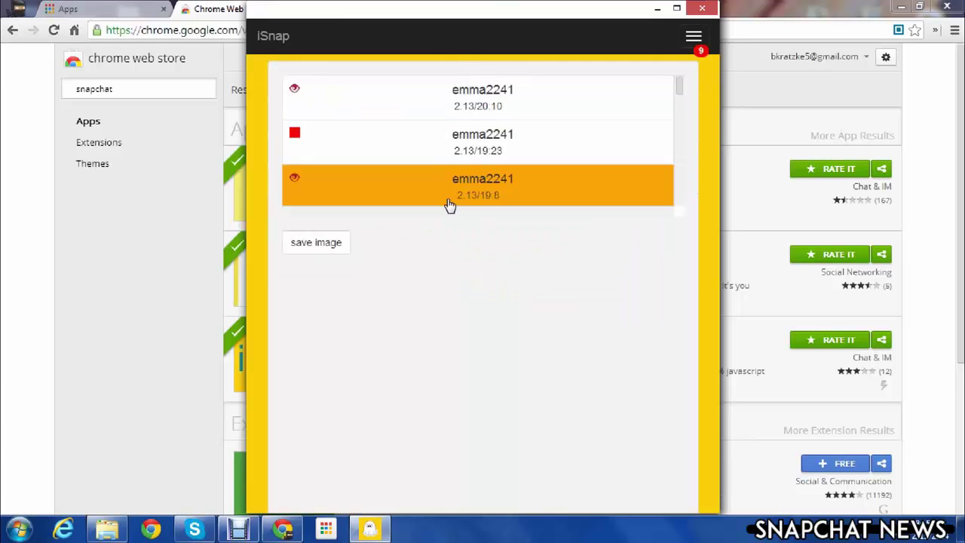
{"action": "left_click", "coordinate": [498, 152]}
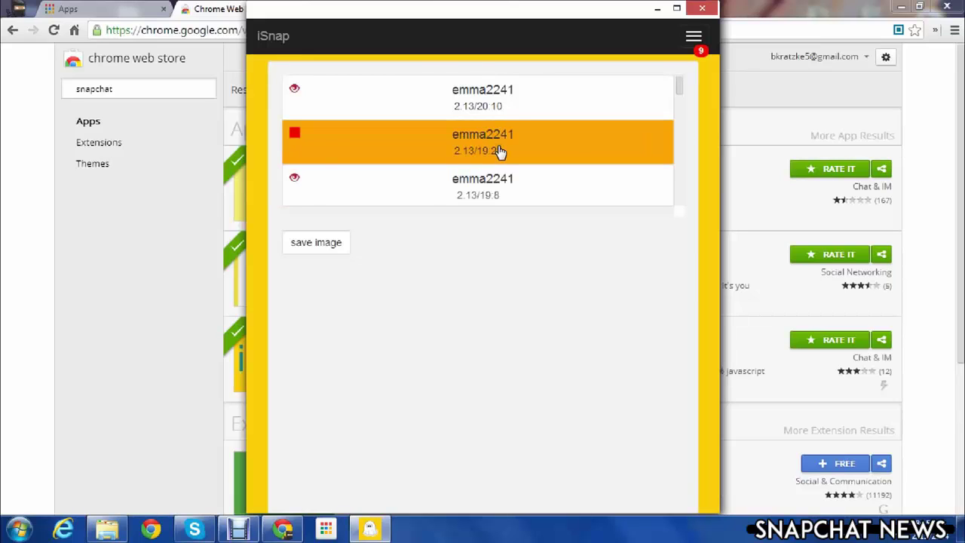
{"action": "left_click", "coordinate": [573, 152]}
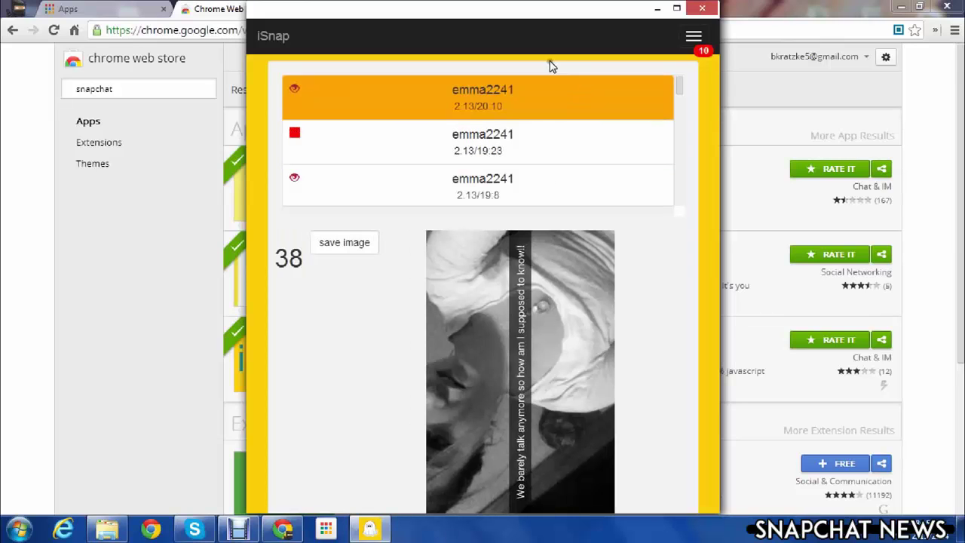
{"action": "left_click_drag", "start_coordinate": [547, 47], "coordinate": [592, 0]}
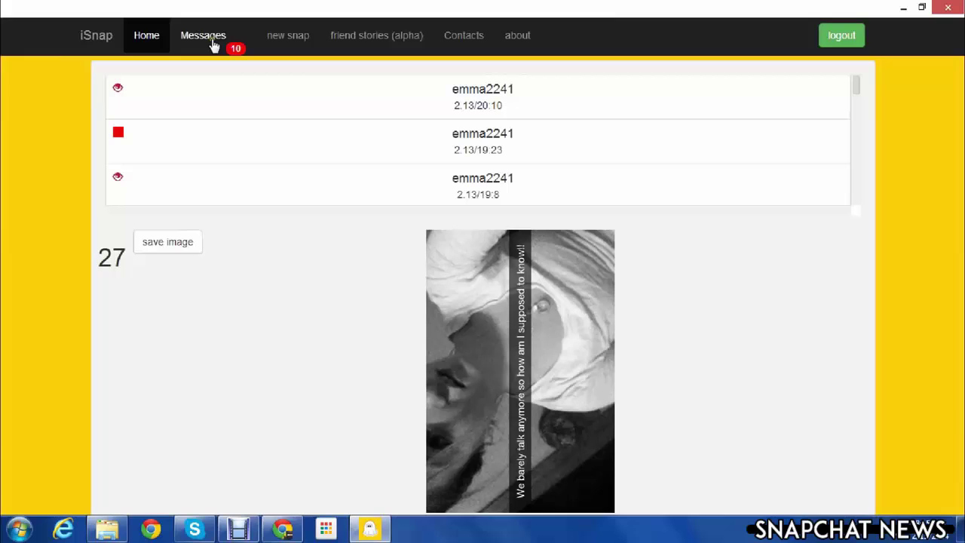
- Scroll through the new-snap 'send to:' recipient list, then open 'friend stories (alpha)'
{"action": "left_click", "coordinate": [214, 42]}
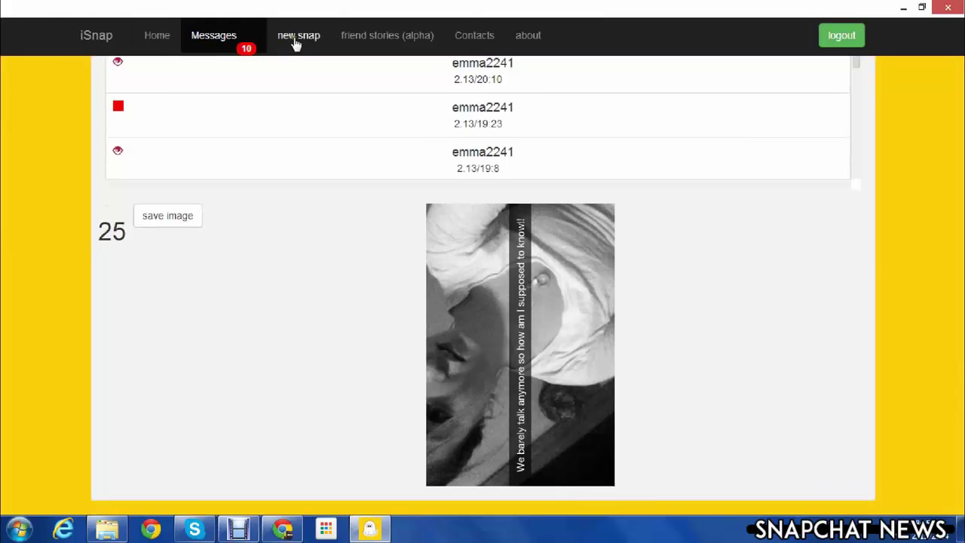
{"action": "left_click", "coordinate": [296, 43]}
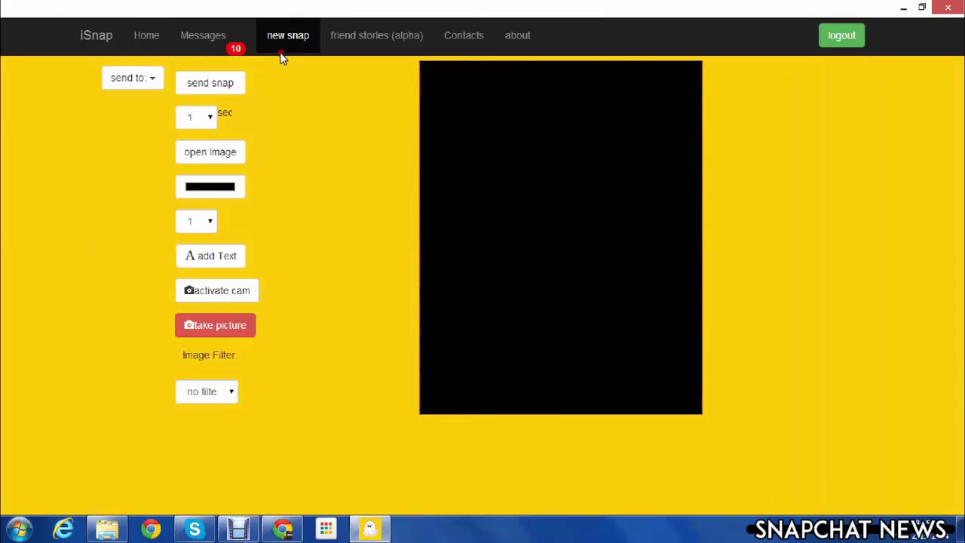
{"action": "left_click", "coordinate": [156, 78]}
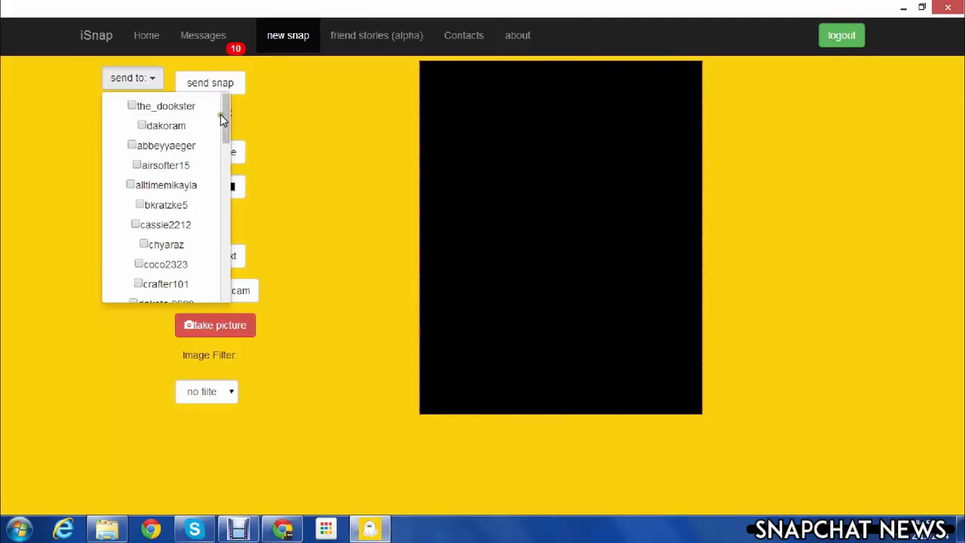
{"action": "left_click_drag", "start_coordinate": [223, 118], "coordinate": [225, 293]}
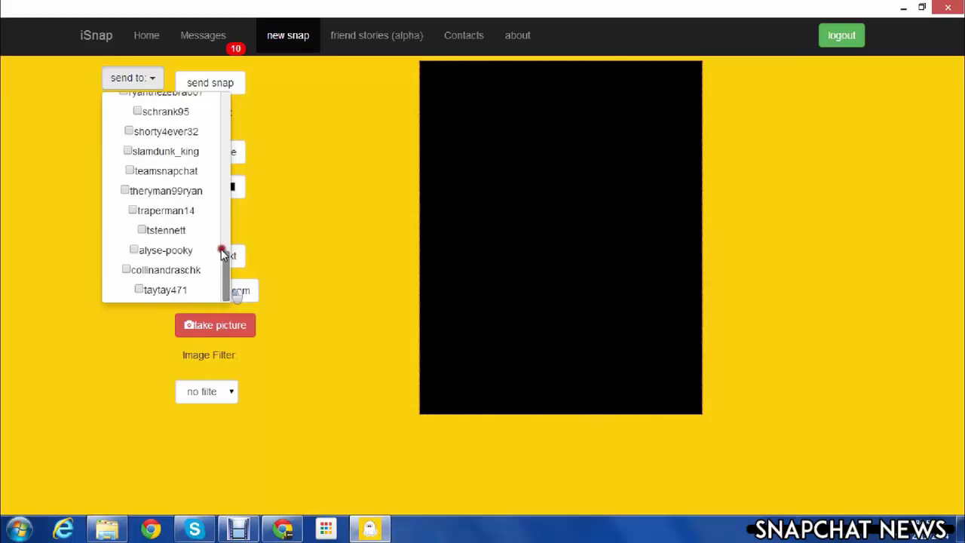
{"action": "left_click_drag", "start_coordinate": [222, 252], "coordinate": [228, 98]}
{"action": "left_click", "coordinate": [301, 123]}
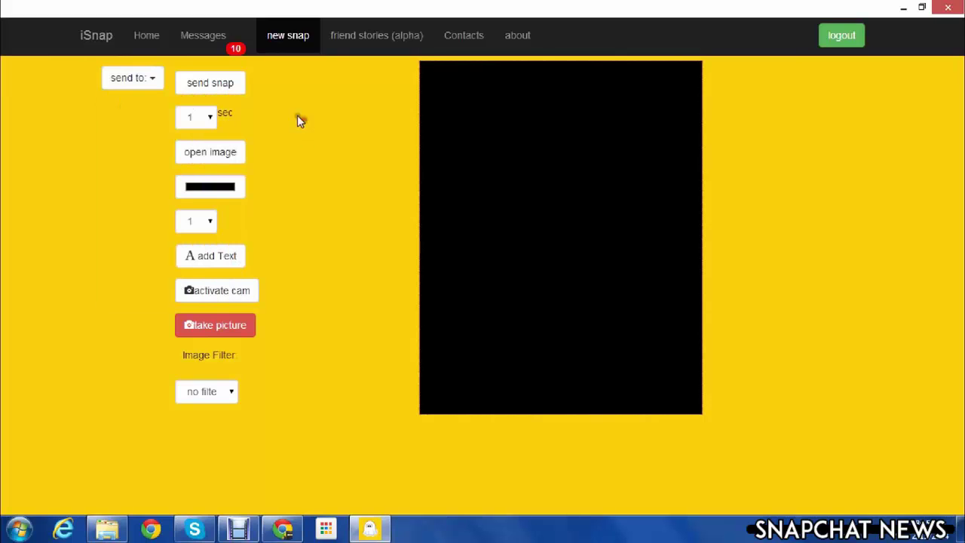
{"action": "left_click", "coordinate": [364, 36]}
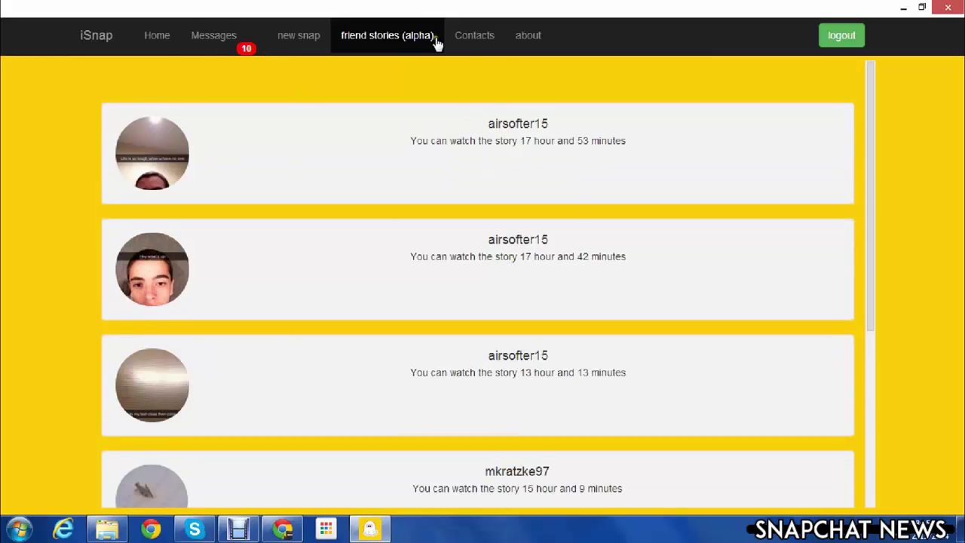
- View Contacts, return to Messages, and save the 2.13/19:23 snap's image
{"action": "left_click", "coordinate": [461, 35]}
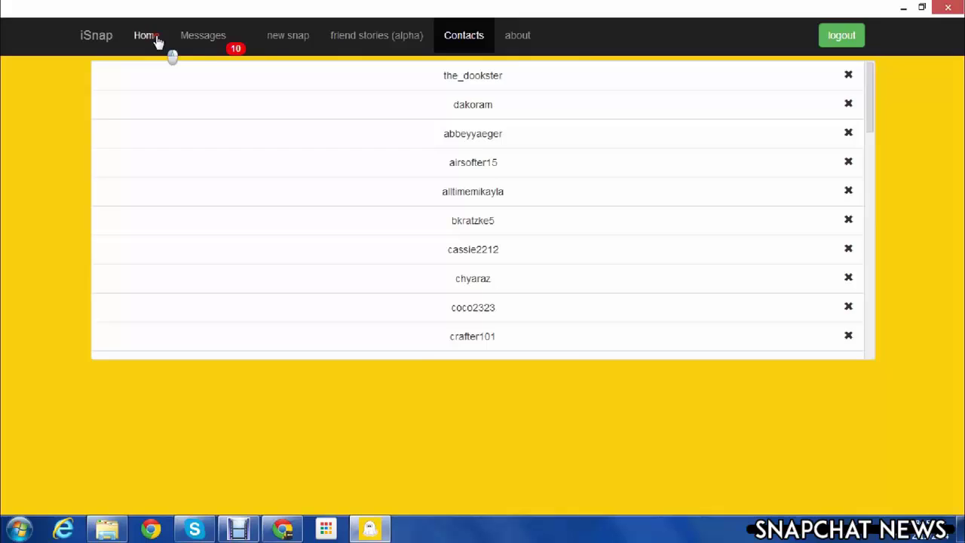
{"action": "left_click", "coordinate": [223, 42]}
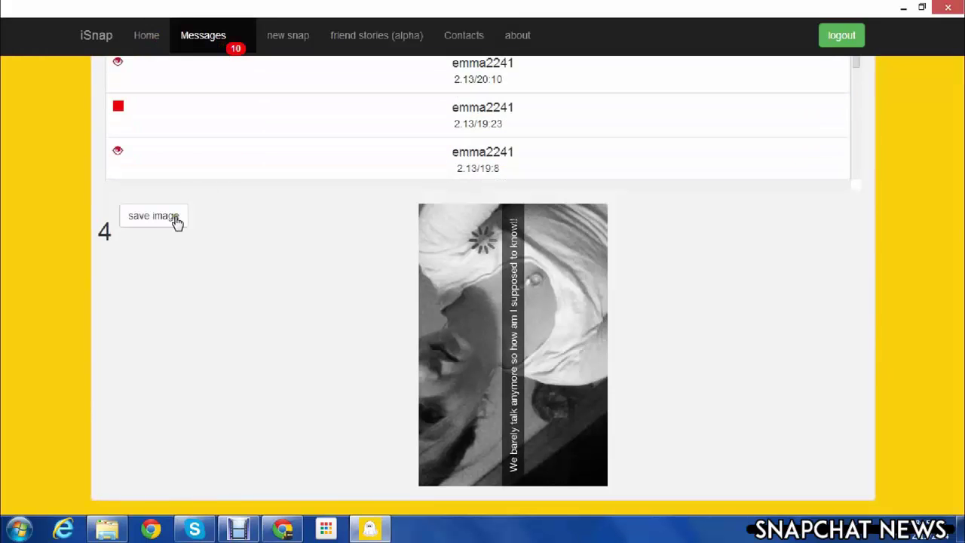
{"action": "left_click", "coordinate": [174, 218]}
- Close the iSnap window and dismiss Chrome's downloaded-image notice
{"action": "left_click", "coordinate": [948, 9]}
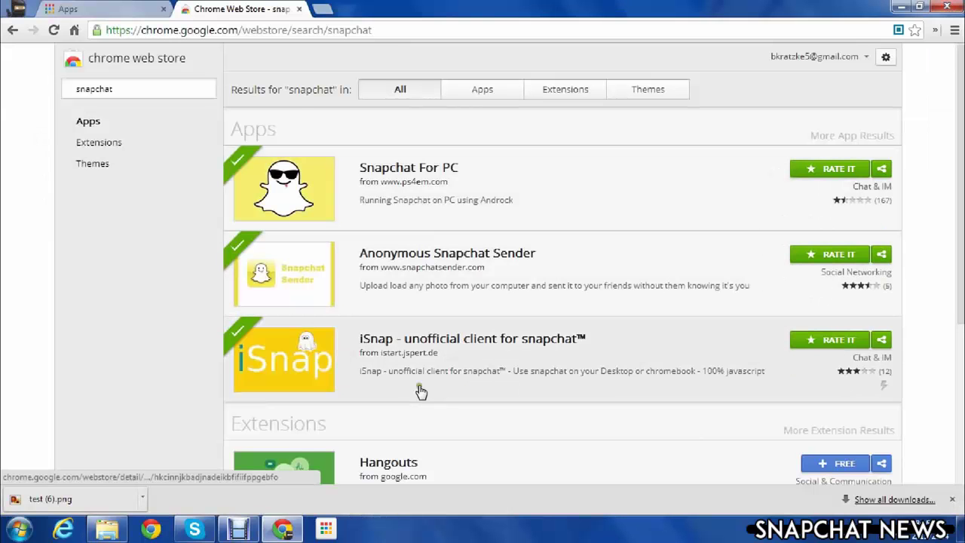
{"action": "left_click", "coordinate": [952, 500]}
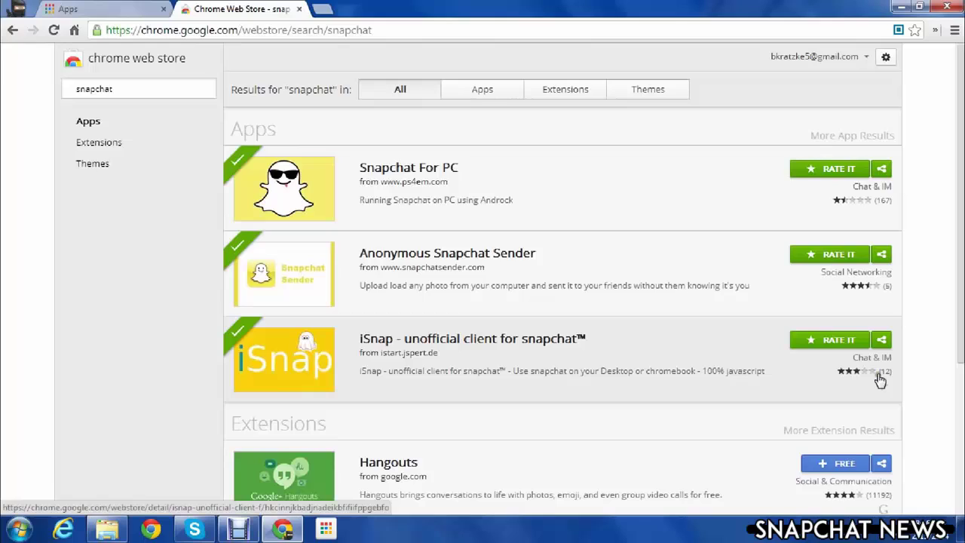
{"action": "mouse_move", "coordinate": [886, 378]}
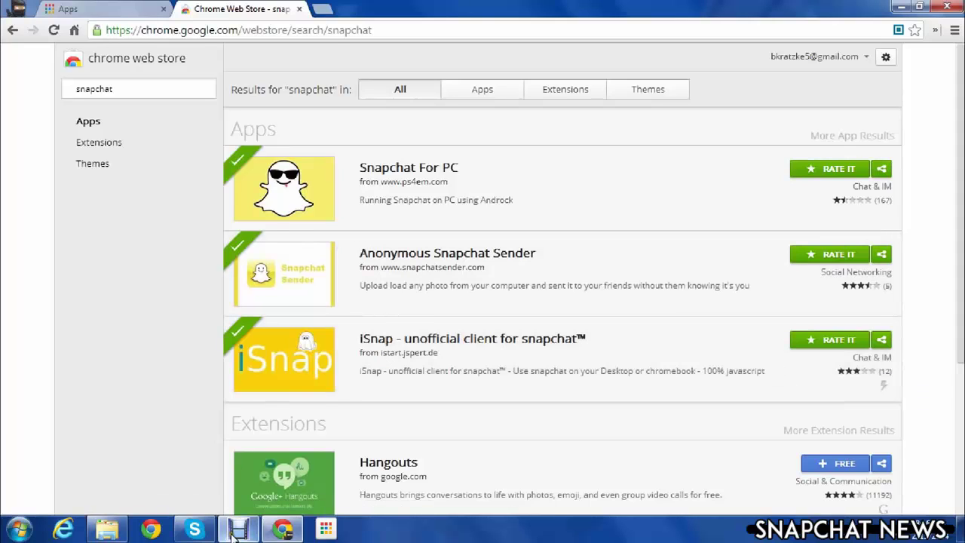
{"action": "mouse_move", "coordinate": [234, 532]}
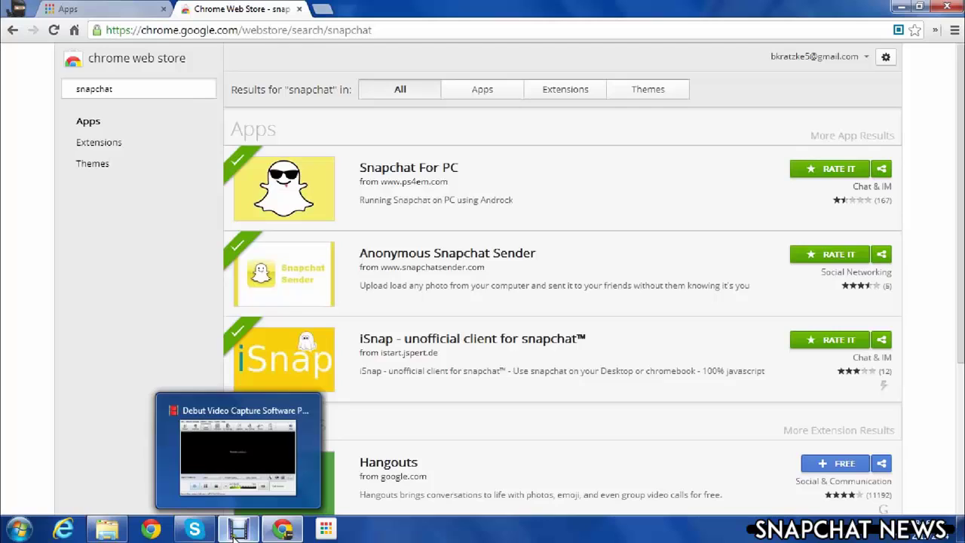